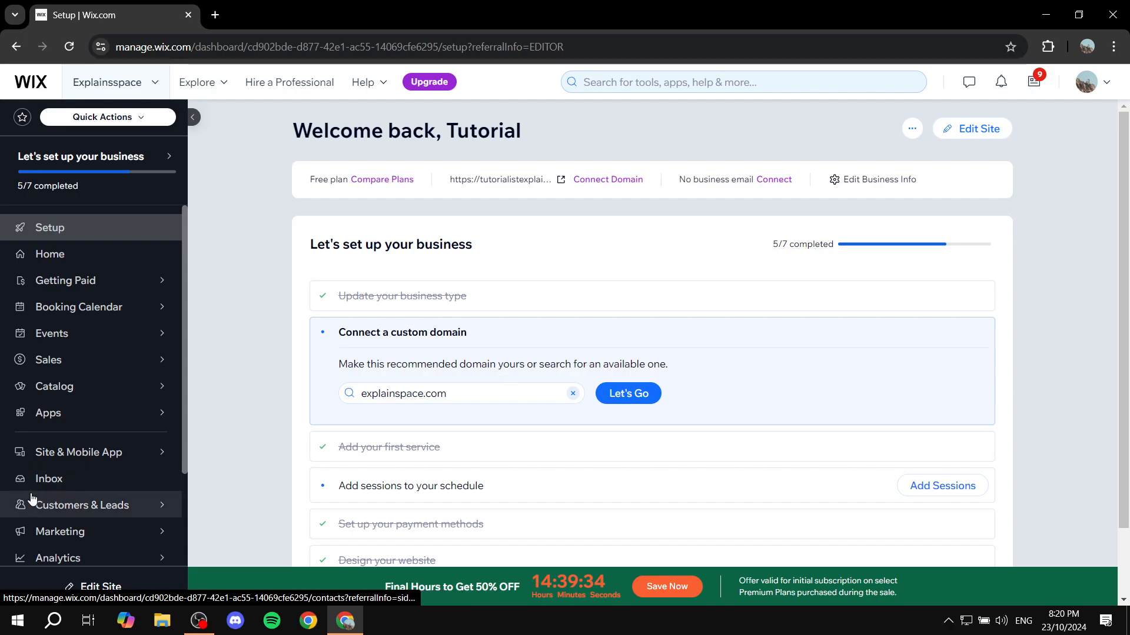
Open the site for editing and check the page hierarchy in the site menu
left_click(989, 129)
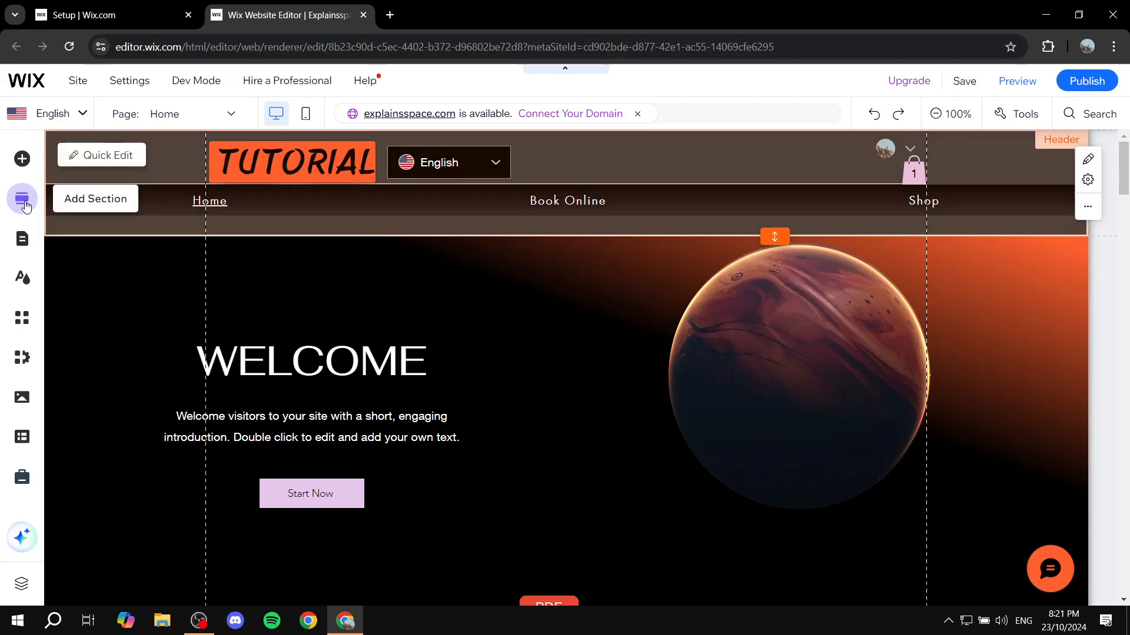
left_click(20, 240)
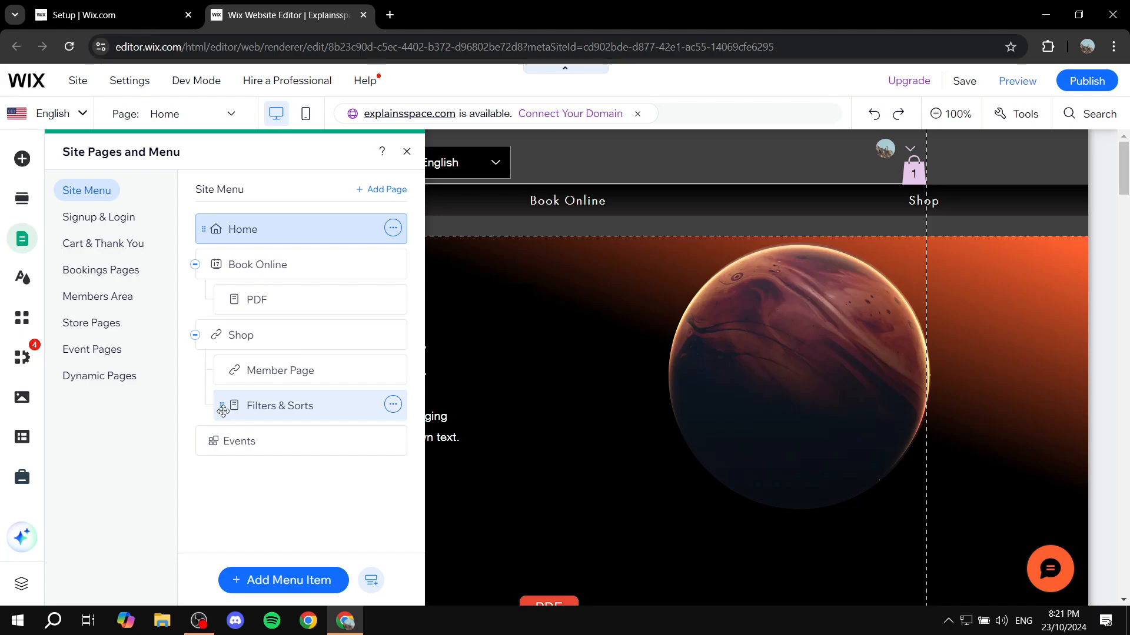
left_click_drag(227, 405, 353, 406)
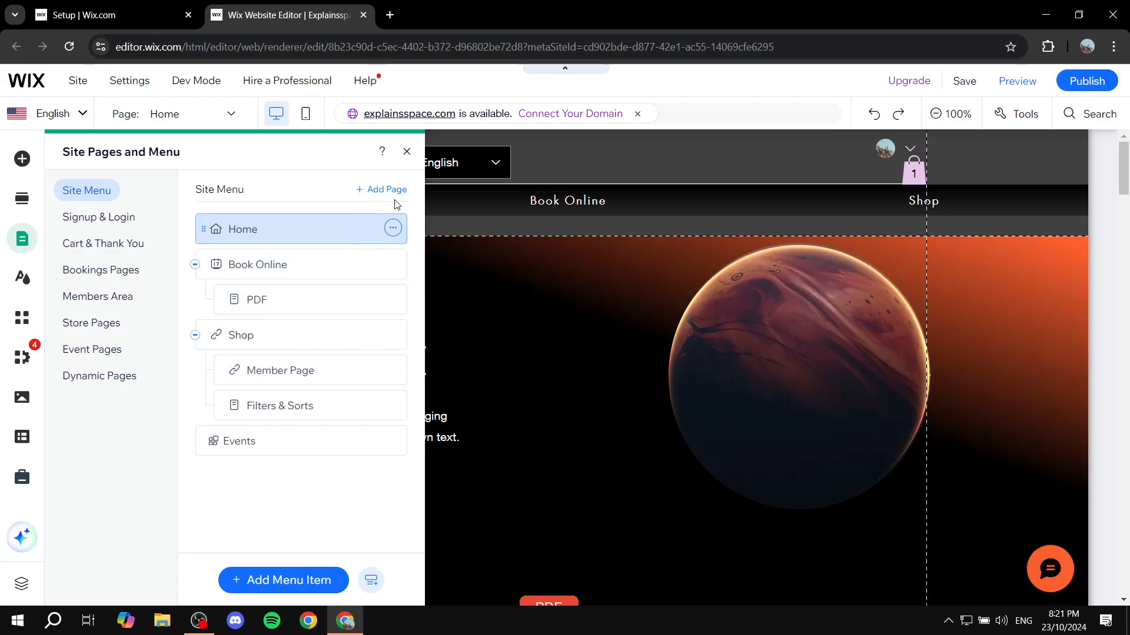
left_click(407, 154)
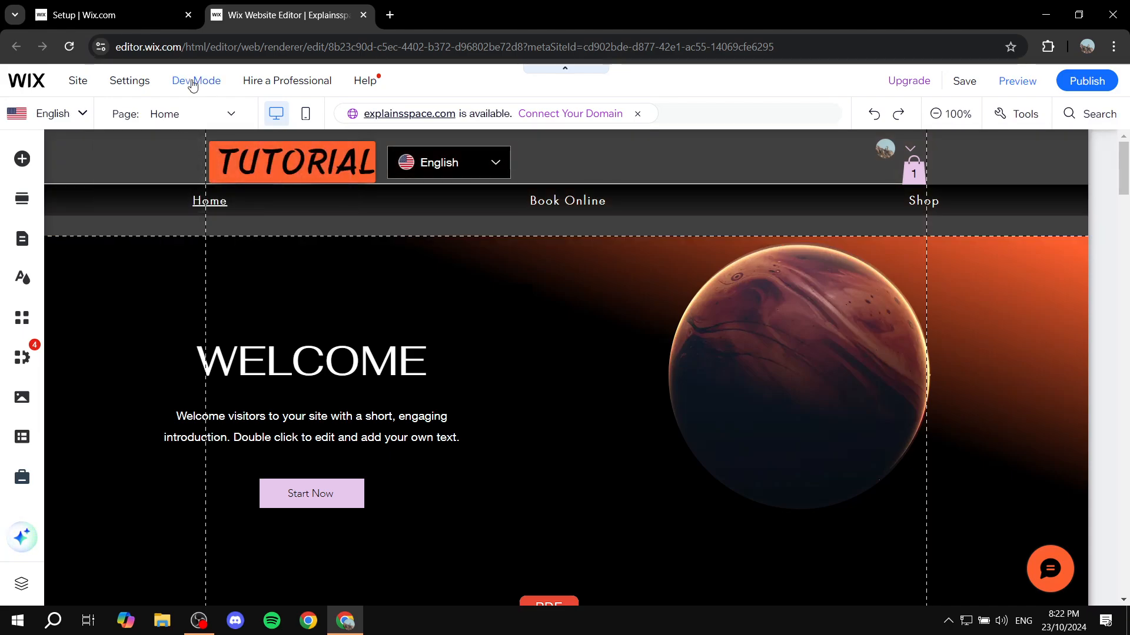
Switch to the Filters & Sorts page under Shop
left_click(212, 124)
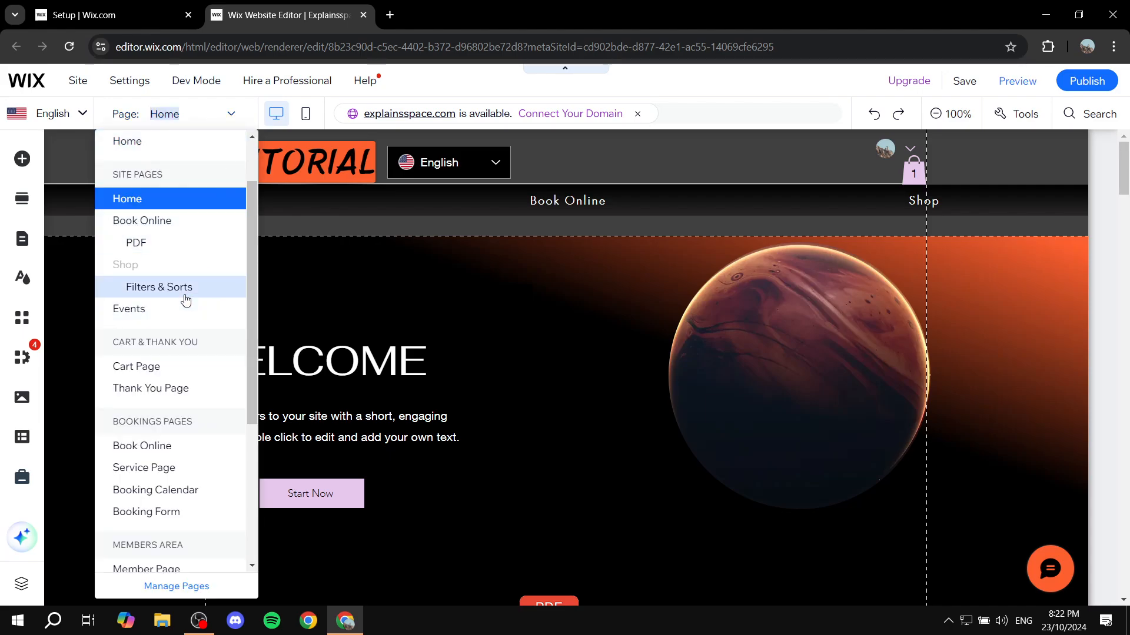
left_click(157, 289)
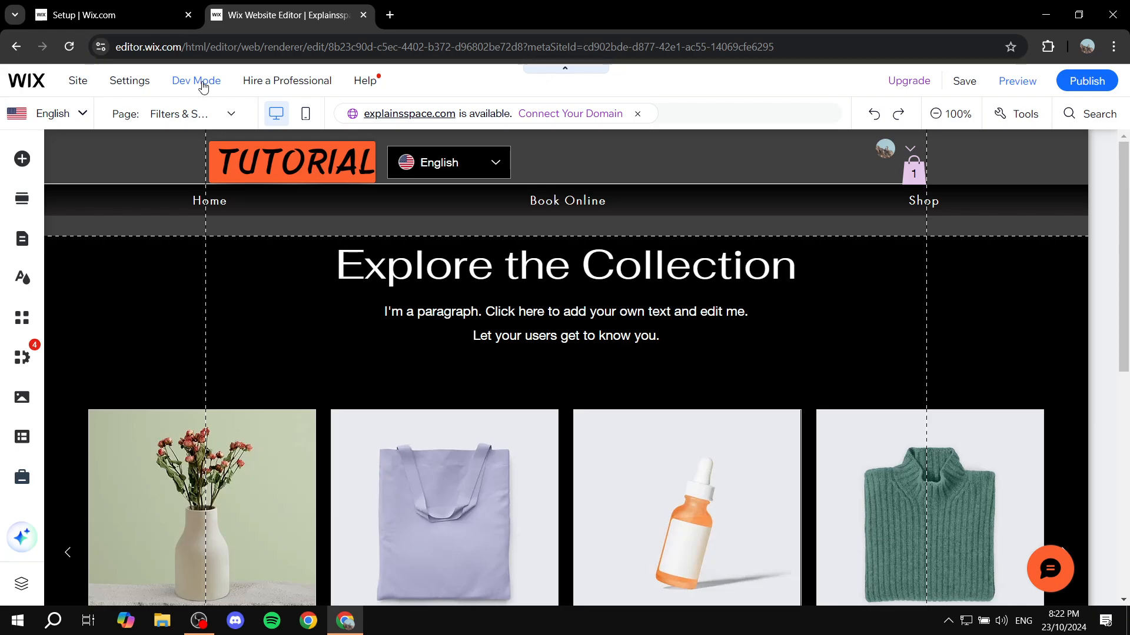
Turn on Dev Mode for the site and minimize its code pane
left_click(202, 84)
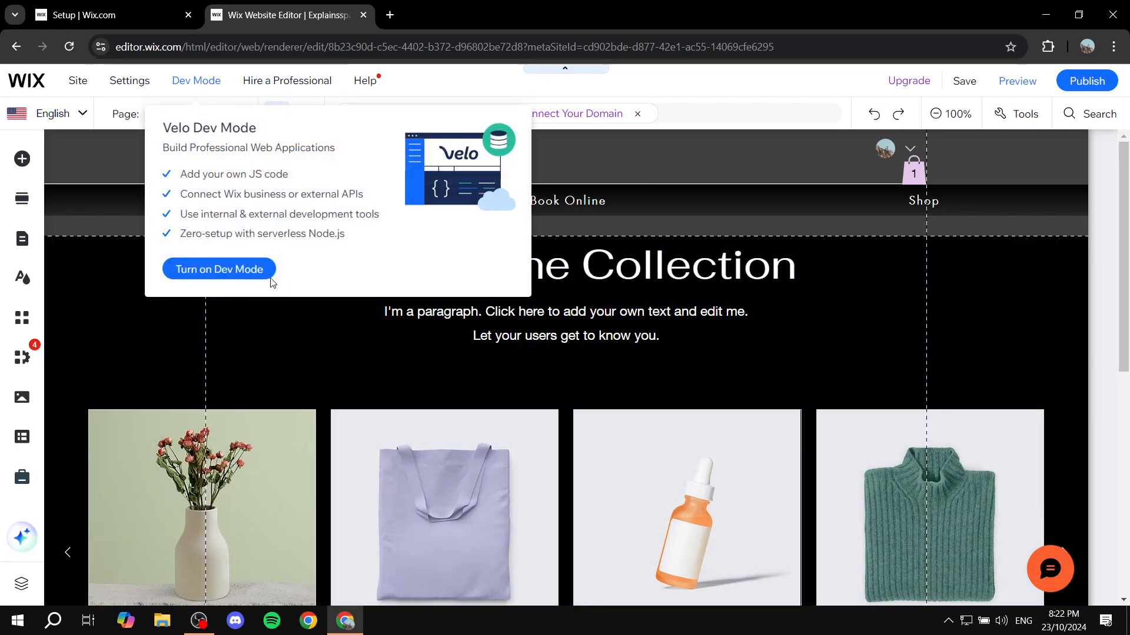
left_click(260, 272)
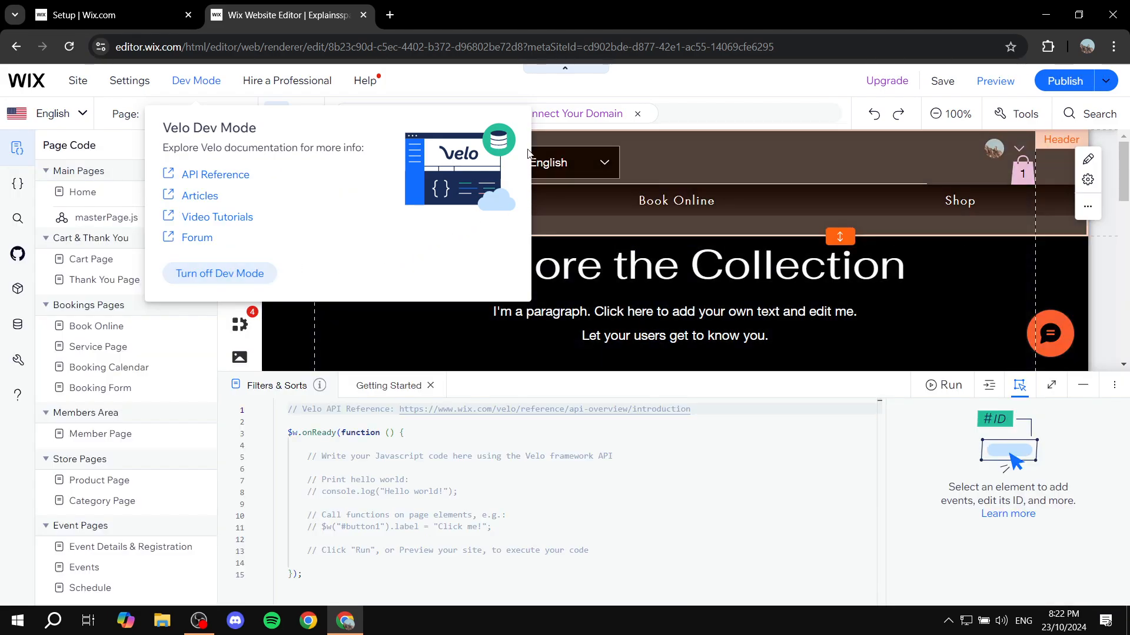
left_click(426, 83)
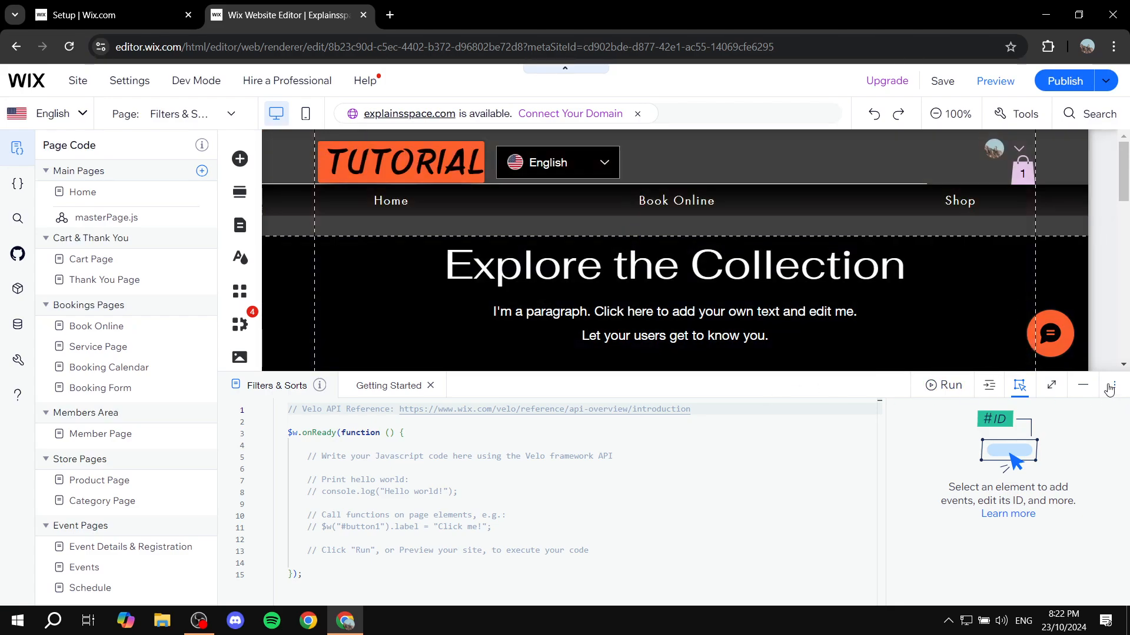
left_click(1083, 389)
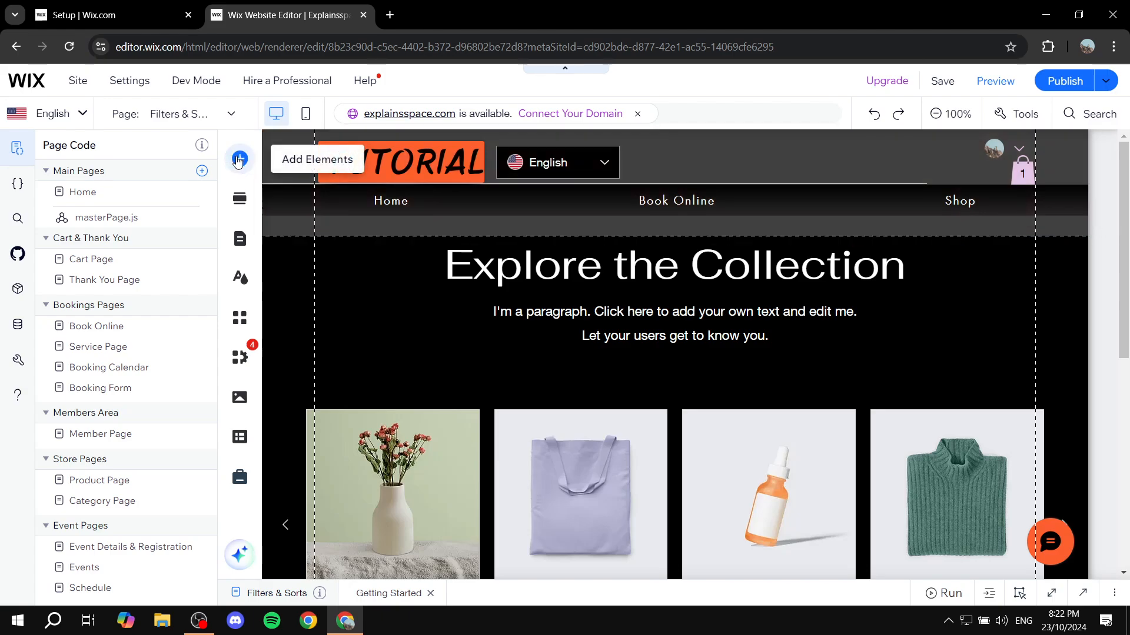
Add the light grey breadcrumbs design with bold text and a purple current page below the intro paragraph, and widen it to fit one line
left_click(238, 159)
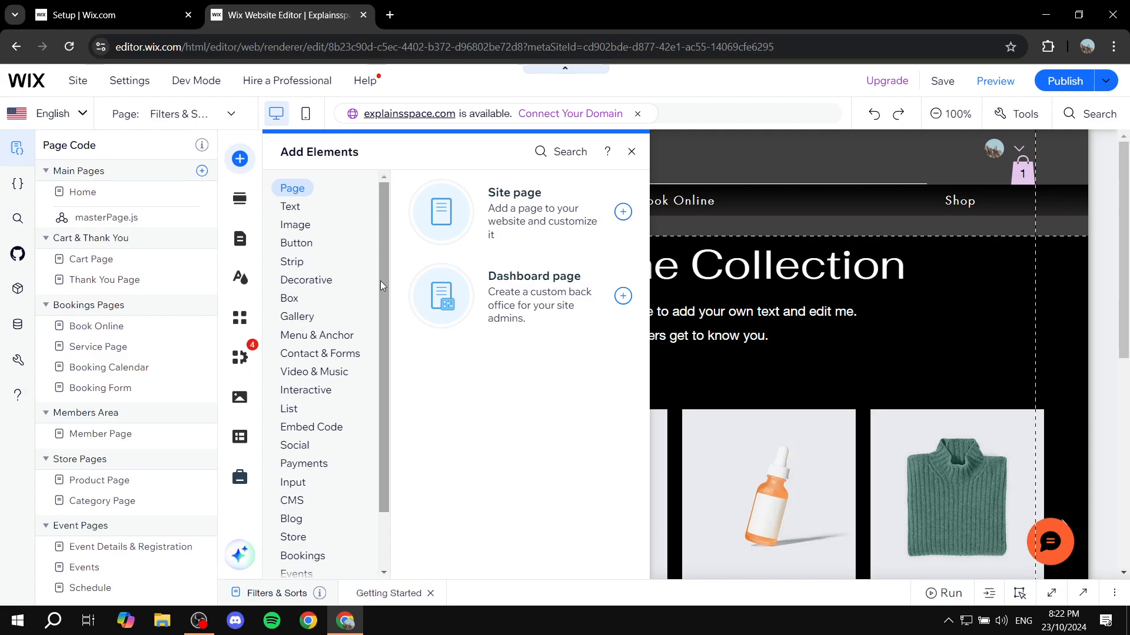
left_click(318, 336)
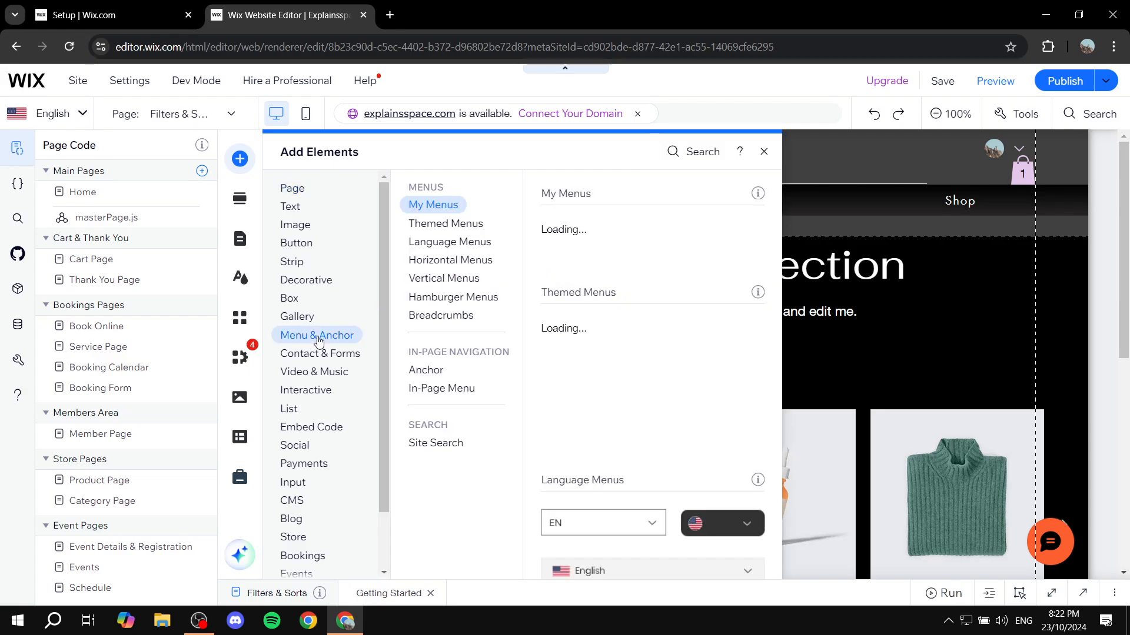
left_click(437, 324)
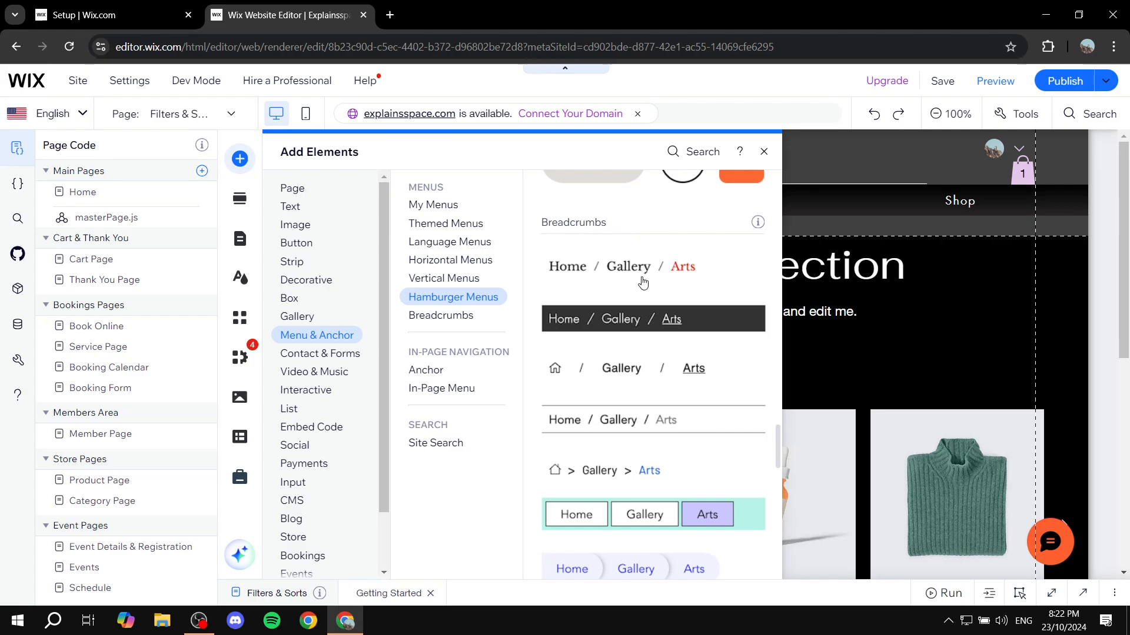
scroll(641, 286, "down", 3)
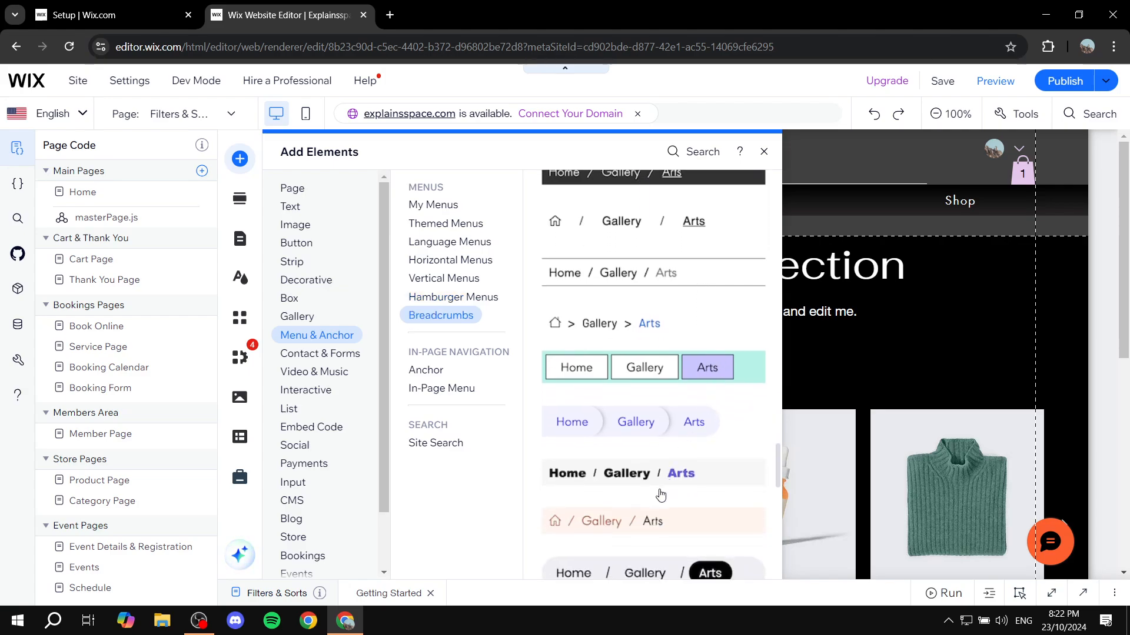
scroll(667, 471, "down", 2)
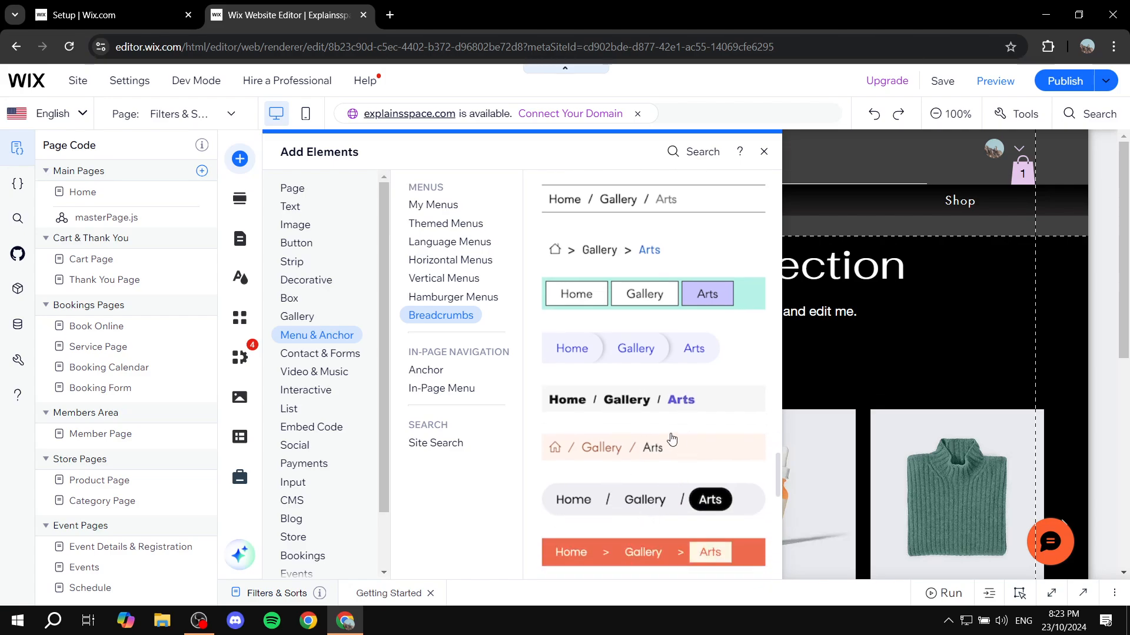
left_click(623, 404)
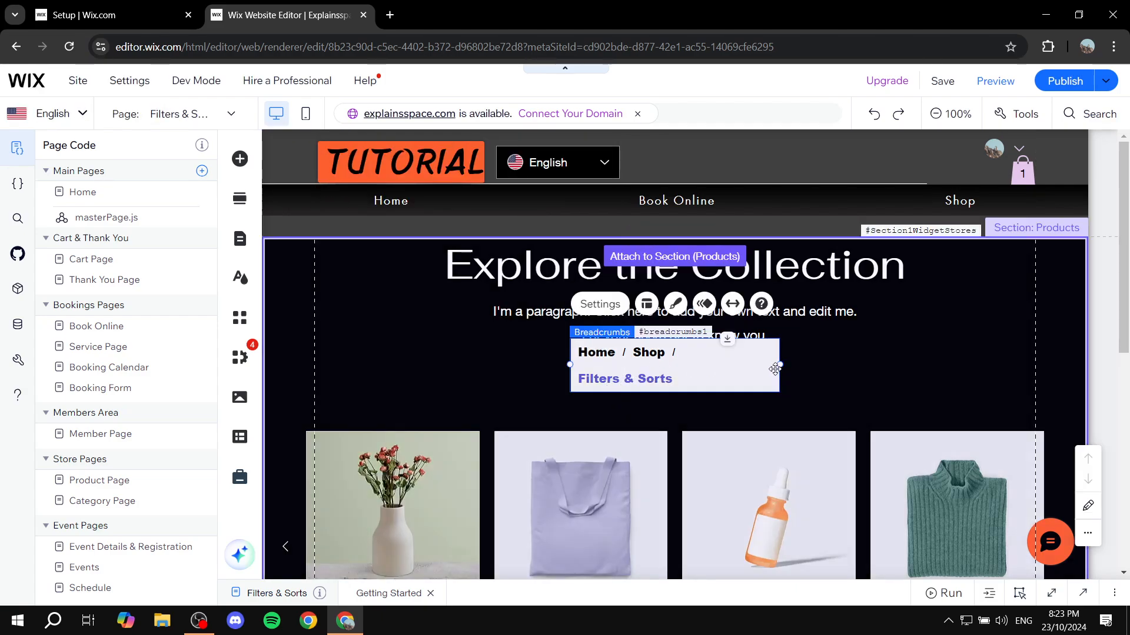
mouse_move(778, 365)
left_mouse_down()
mouse_move(901, 360)
mouse_move(812, 348)
mouse_move(764, 370)
left_mouse_up()
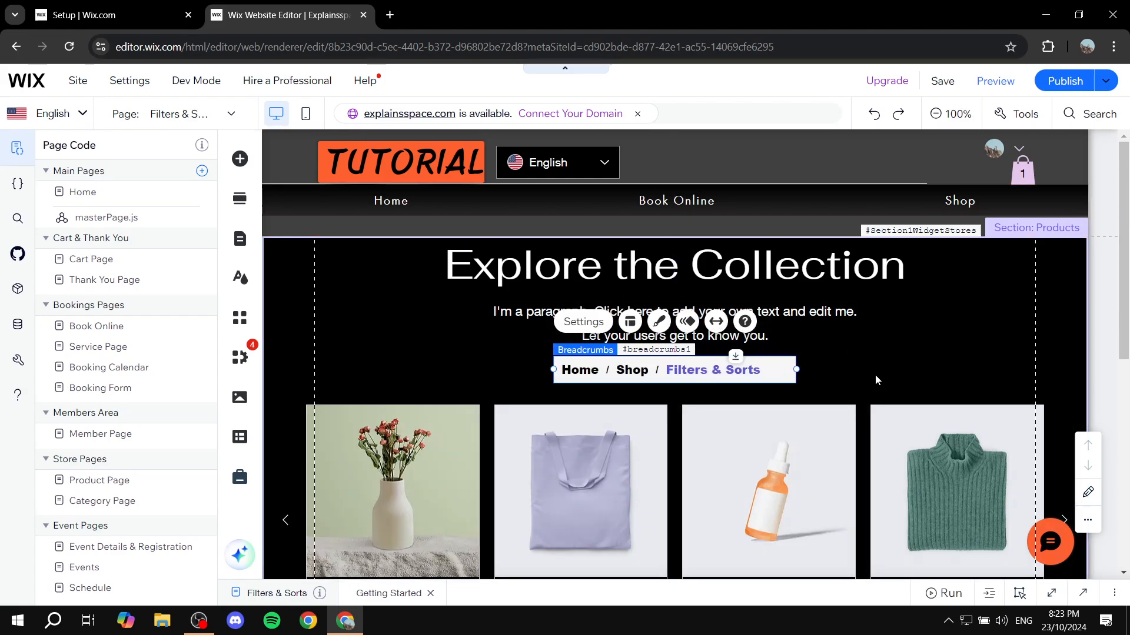
Try the Collapse overflow and Arrow separator in the breadcrumbs layout, and restore Wrap and Forward slash
left_click(629, 322)
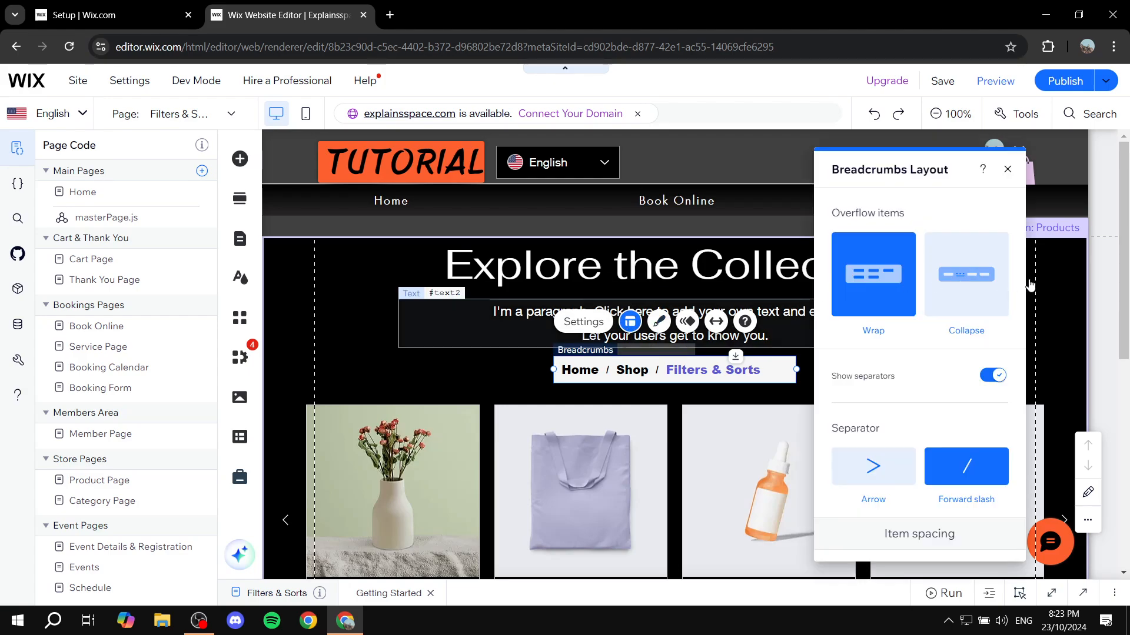
left_click(996, 282)
left_click(860, 286)
scroll(883, 383, "down", 1)
left_click(875, 396)
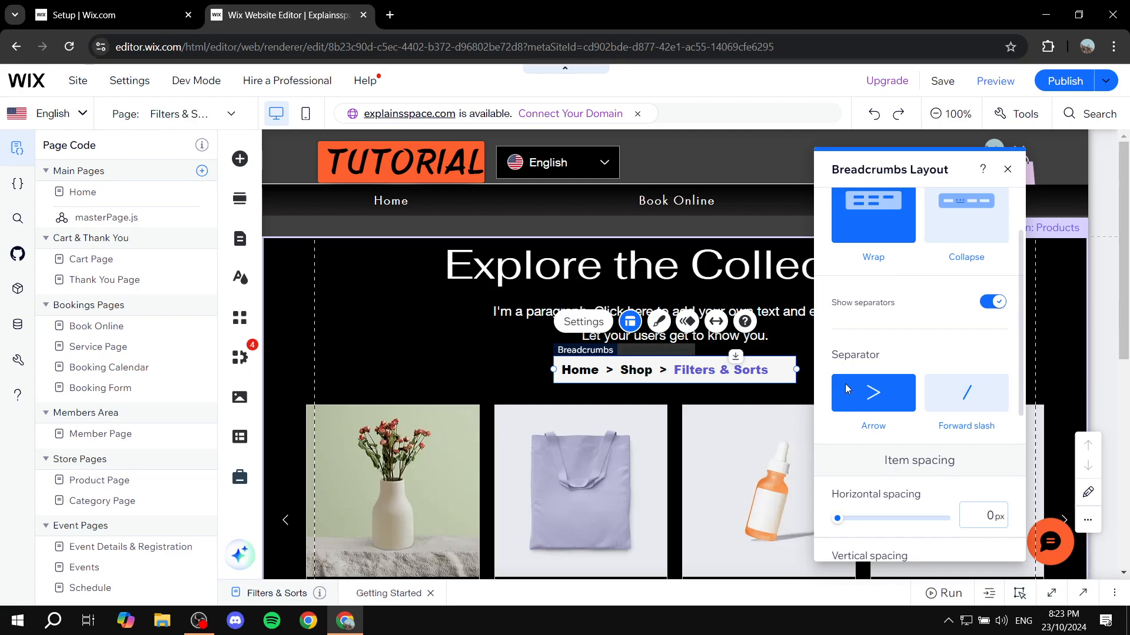
left_click(984, 399)
Set the breadcrumbs' item alignment to centre in the layout settings
scroll(984, 391, "down", 2)
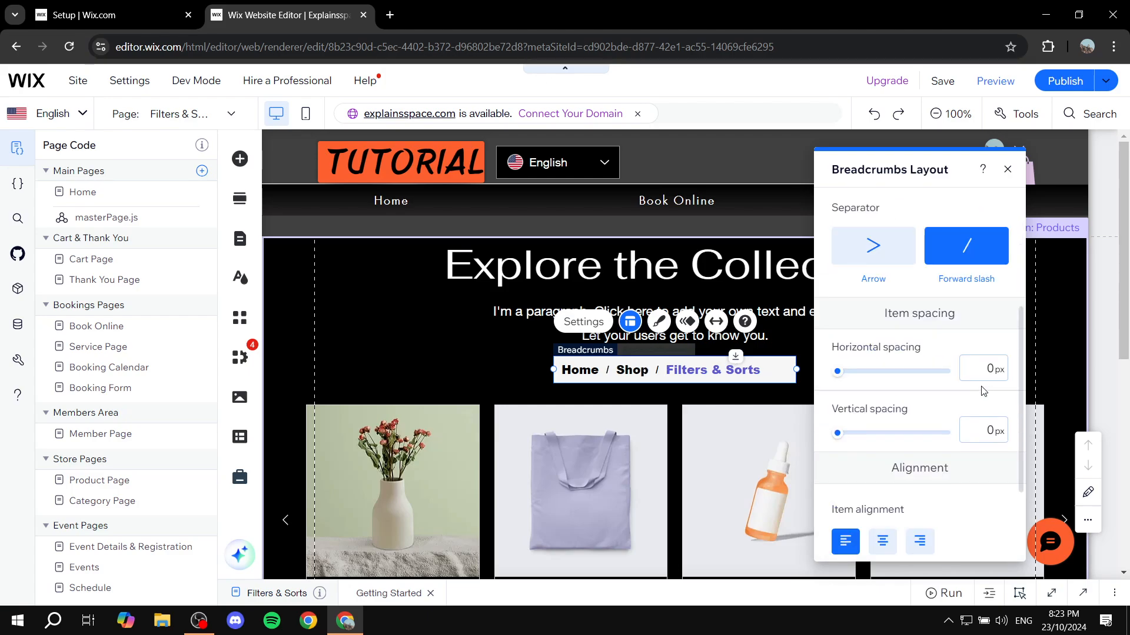
scroll(854, 377, "down", 3)
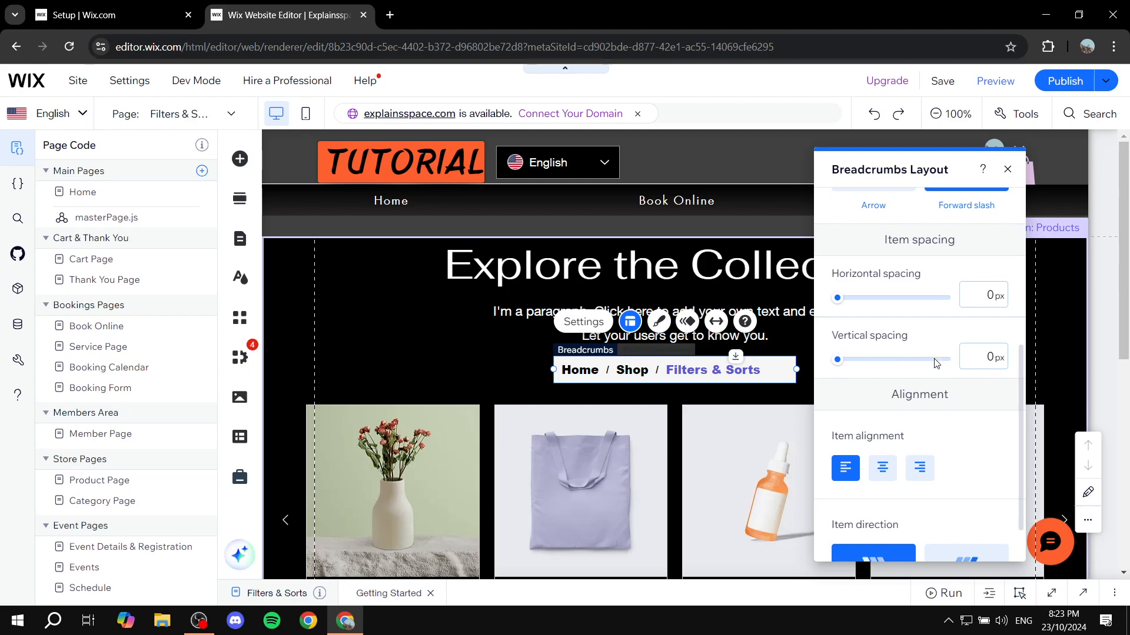
left_click(882, 415)
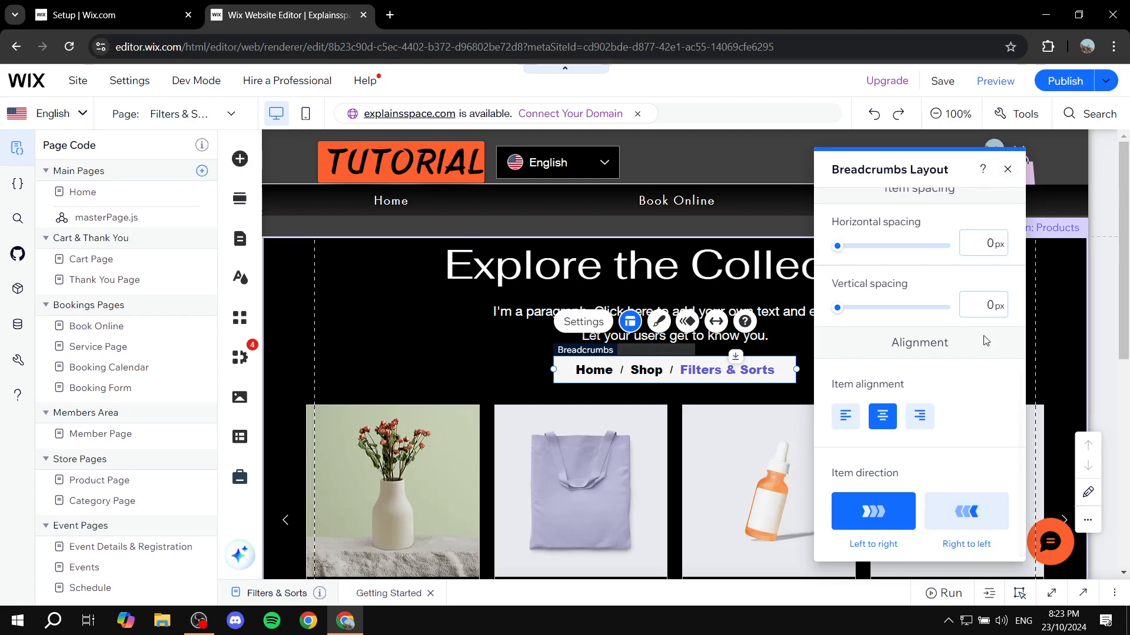
scroll(985, 340, "up", 5)
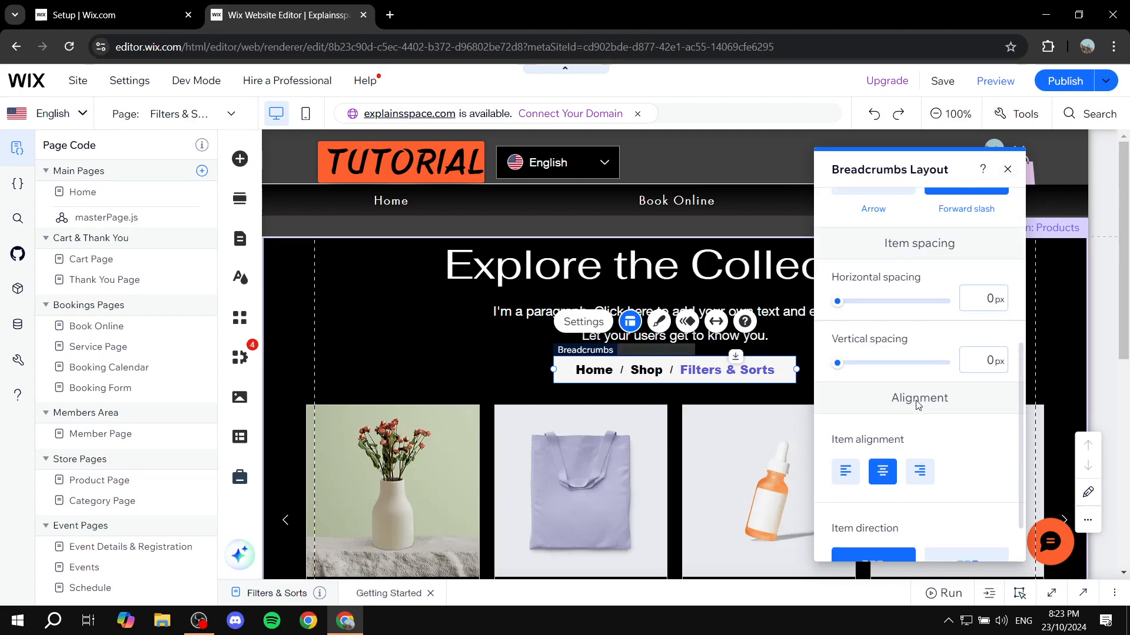
left_click(1007, 173)
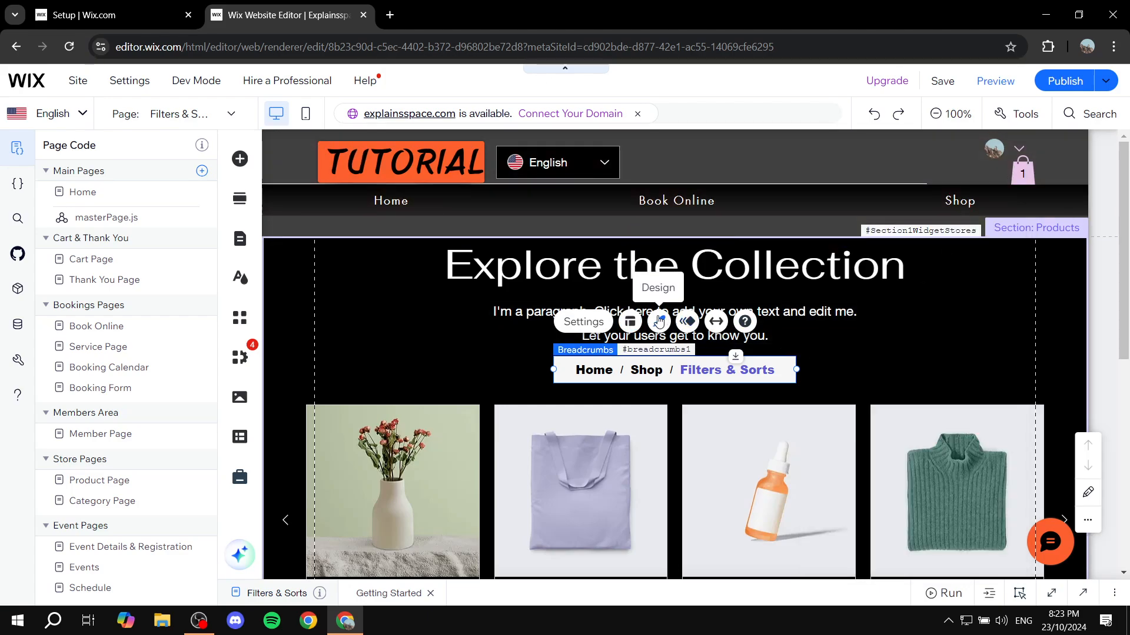
Customize the breadcrumbs' background by adding a fill layer in the orange theme colour
left_click(659, 321)
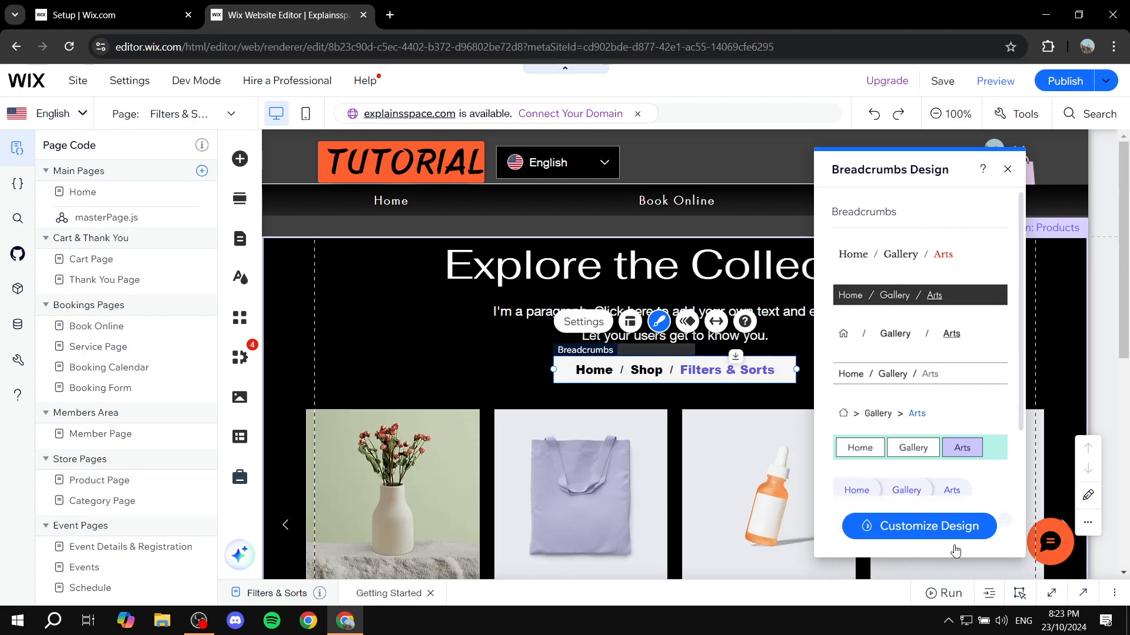
left_click(925, 529)
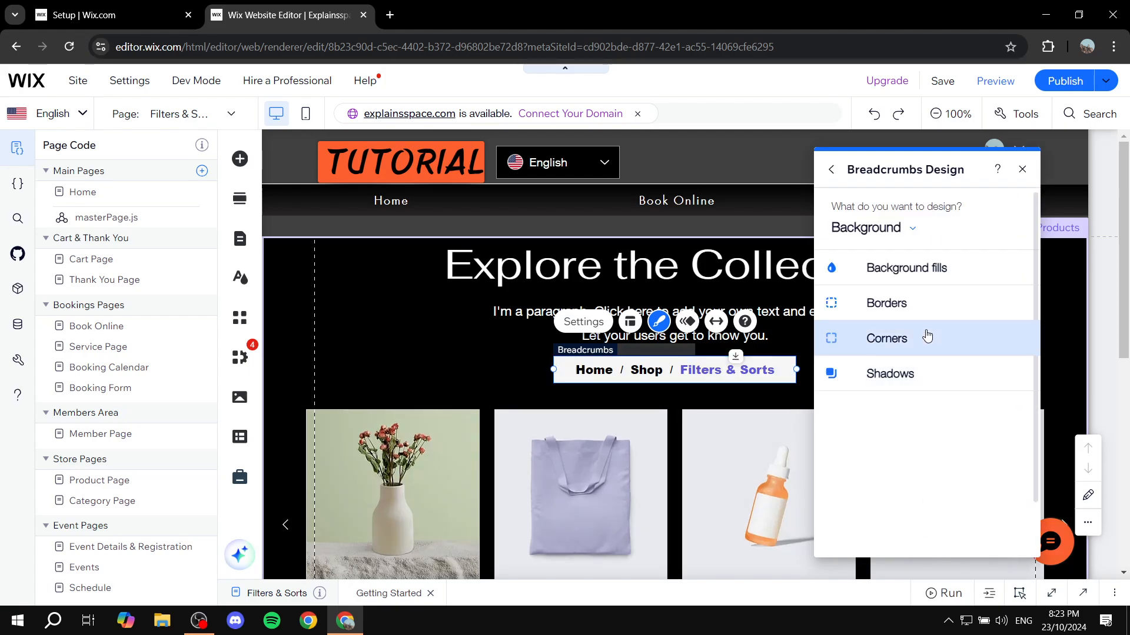
left_click(835, 266)
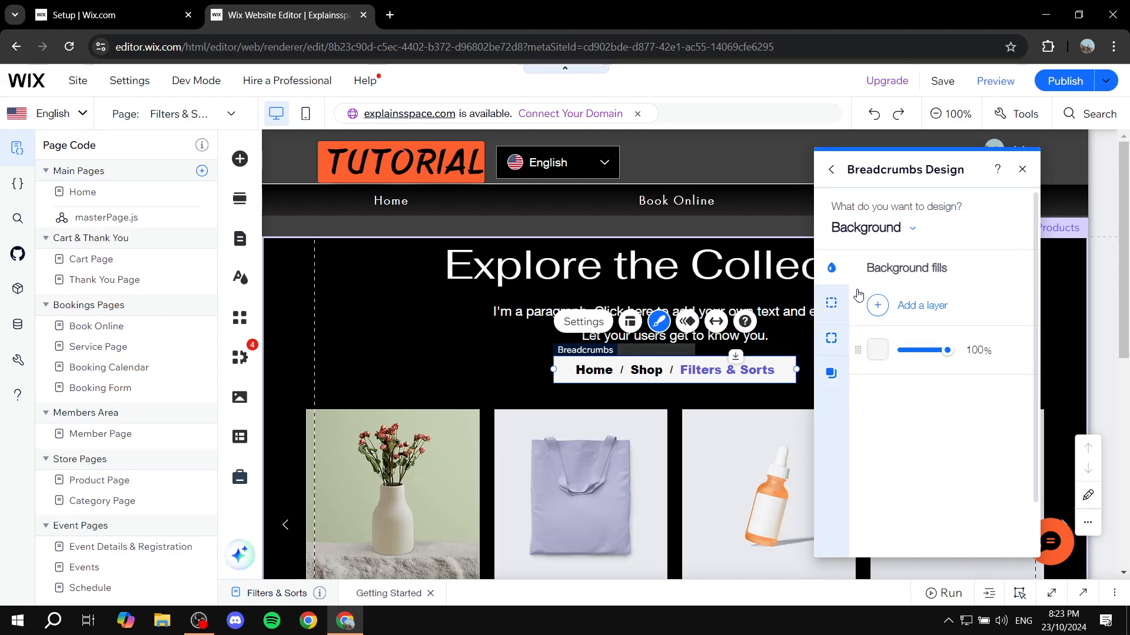
left_click(870, 306)
left_click(877, 350)
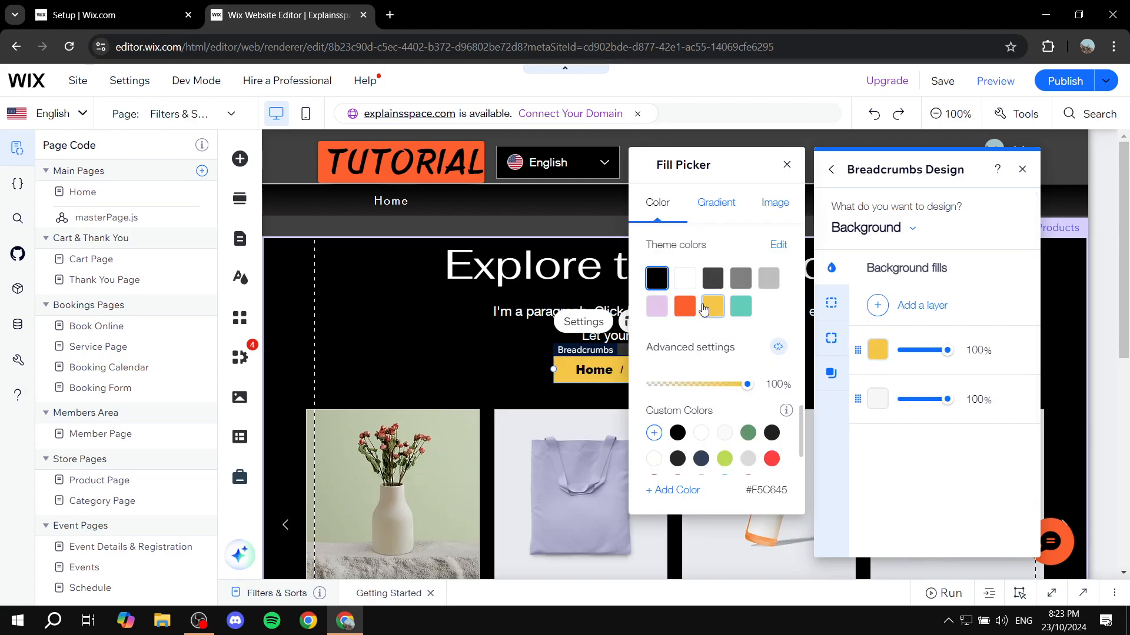
left_click(685, 306)
left_click(980, 489)
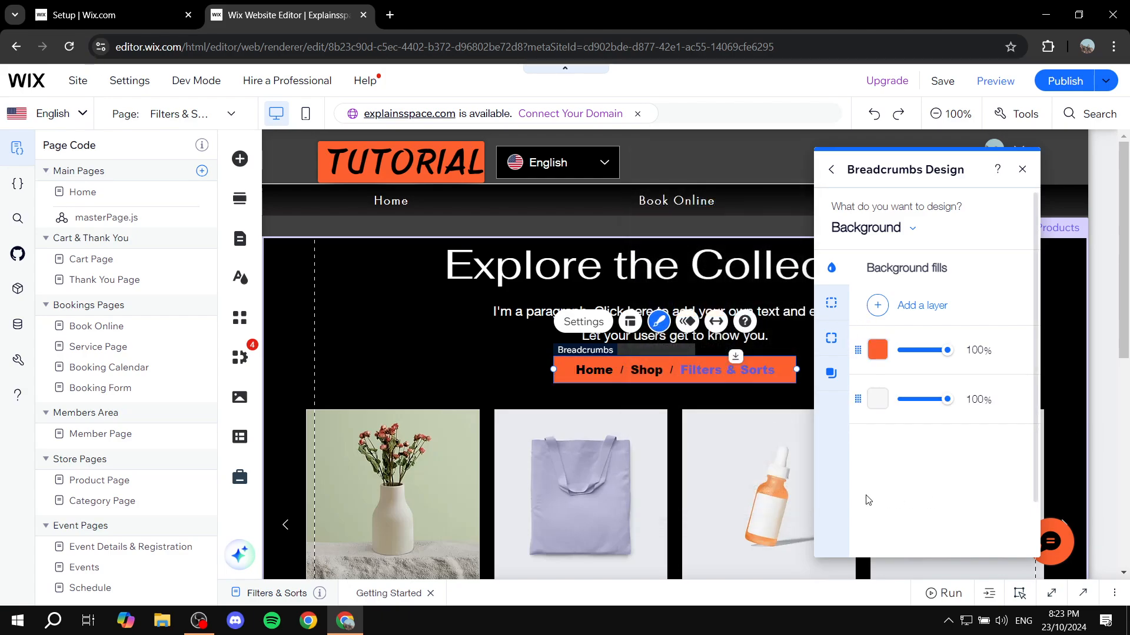
Examine the regular and hover design options for the breadcrumb items
left_click(891, 230)
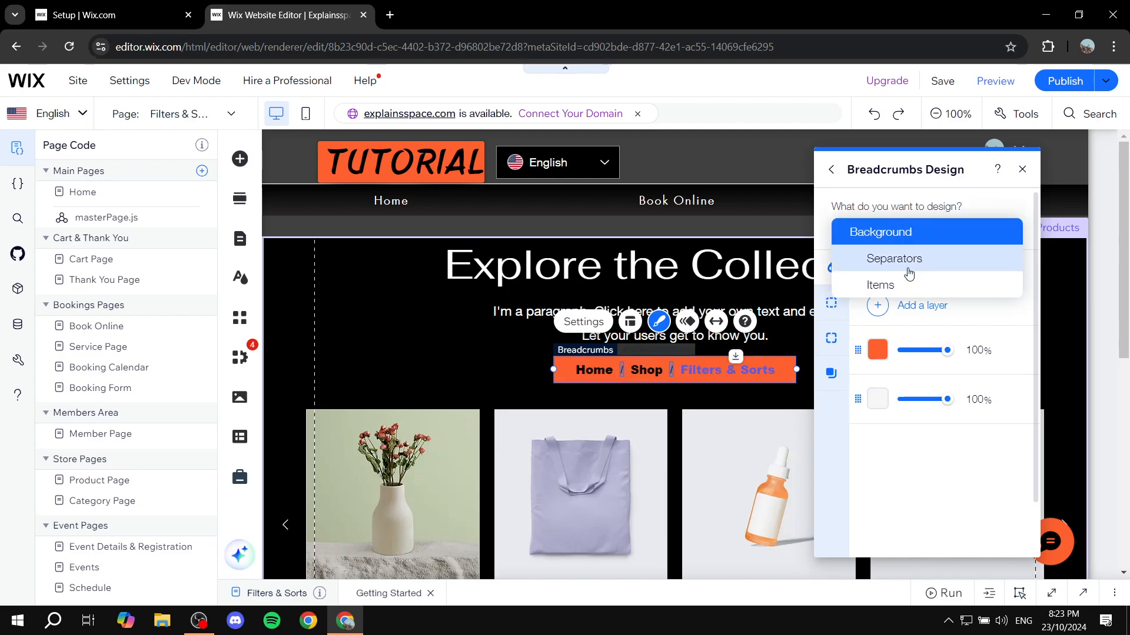
left_click(890, 287)
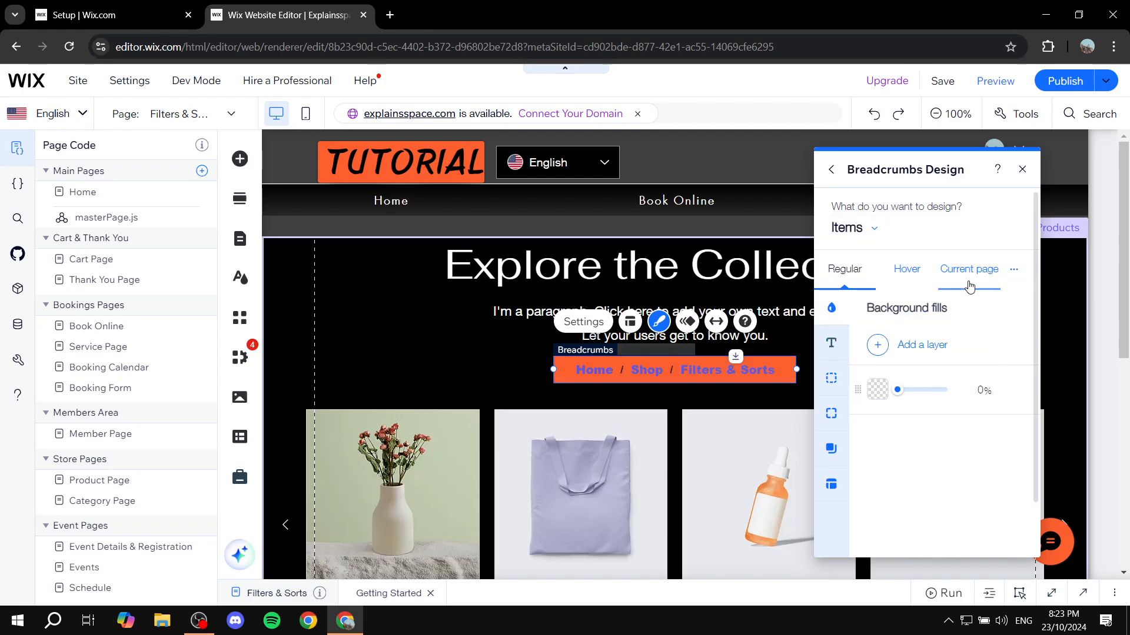
left_click(908, 277)
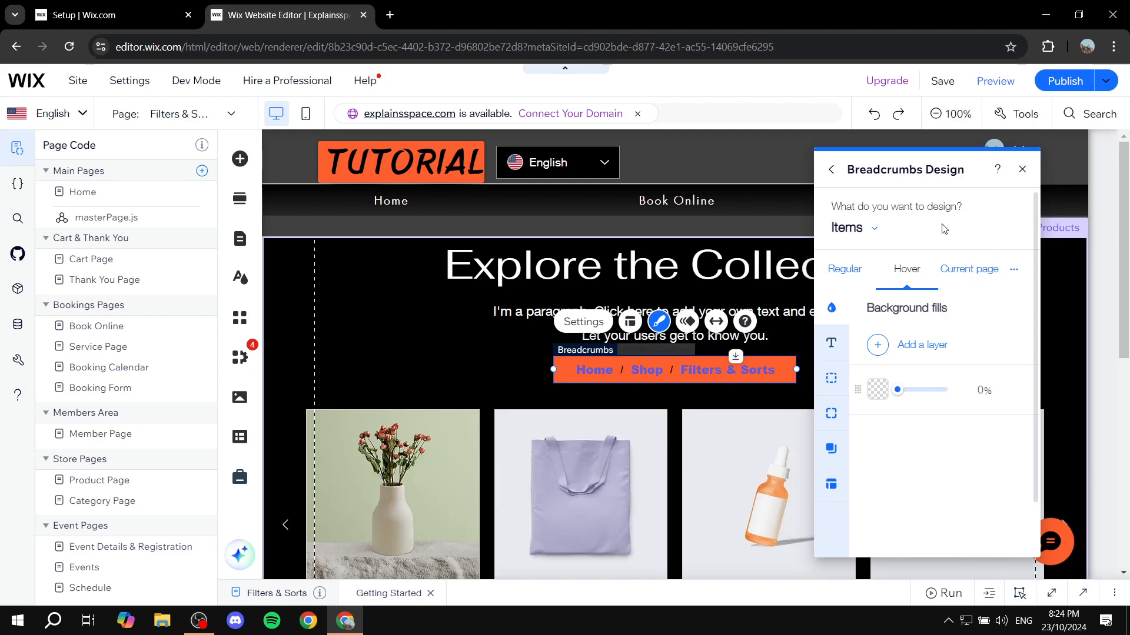
left_click(1022, 170)
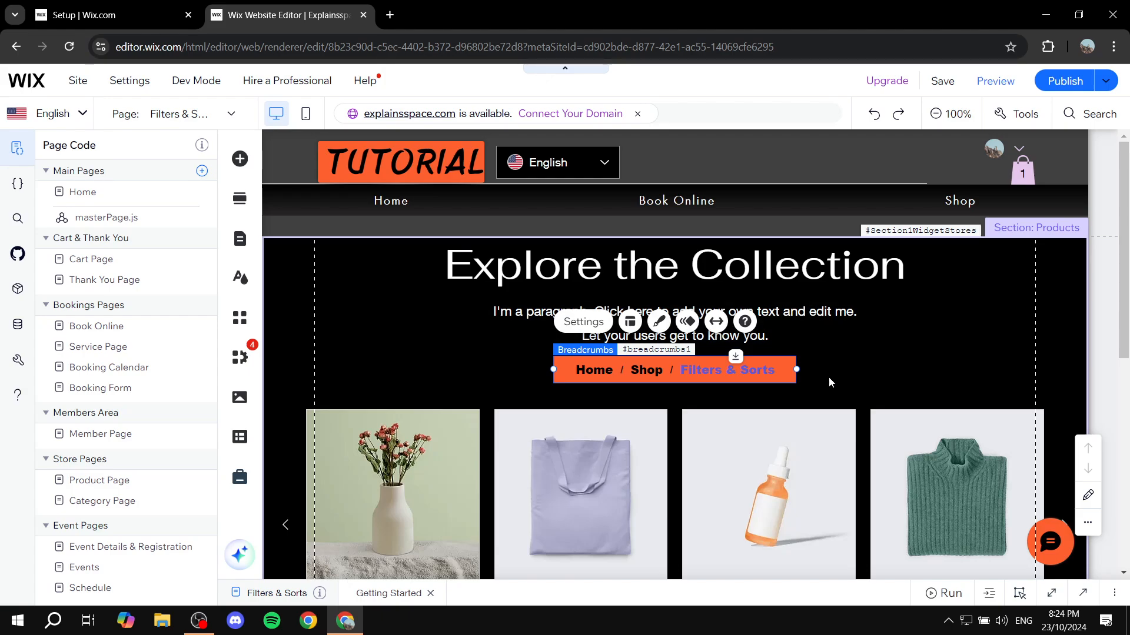
Turn off Dev Mode and test the breadcrumb links in the site preview
left_click(196, 80)
left_click(228, 274)
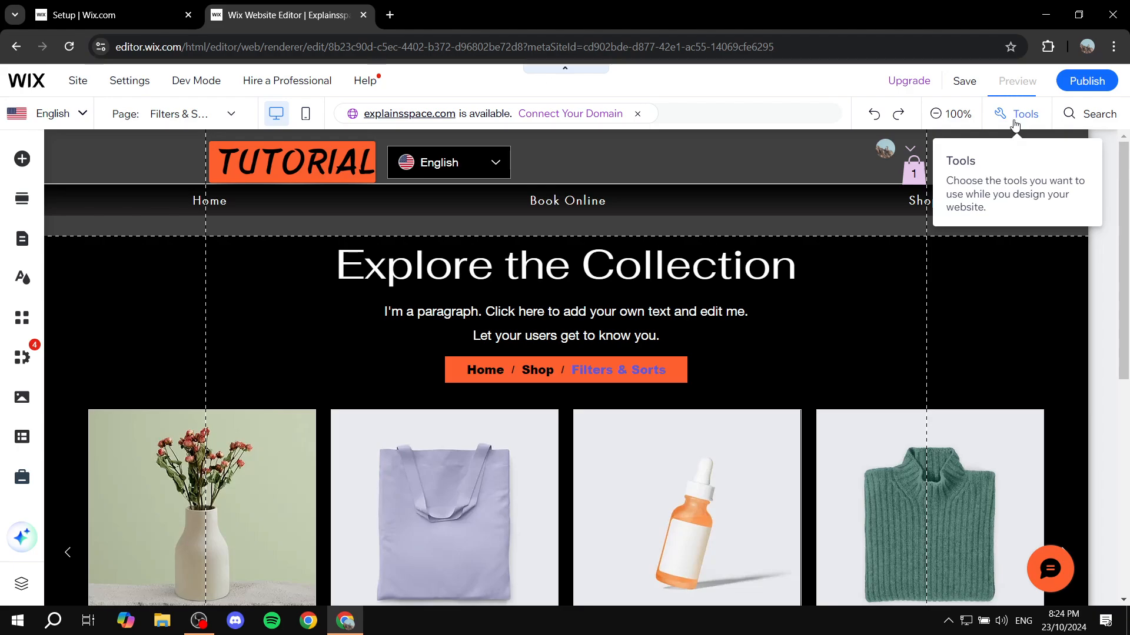
scroll(474, 356, "down", 1)
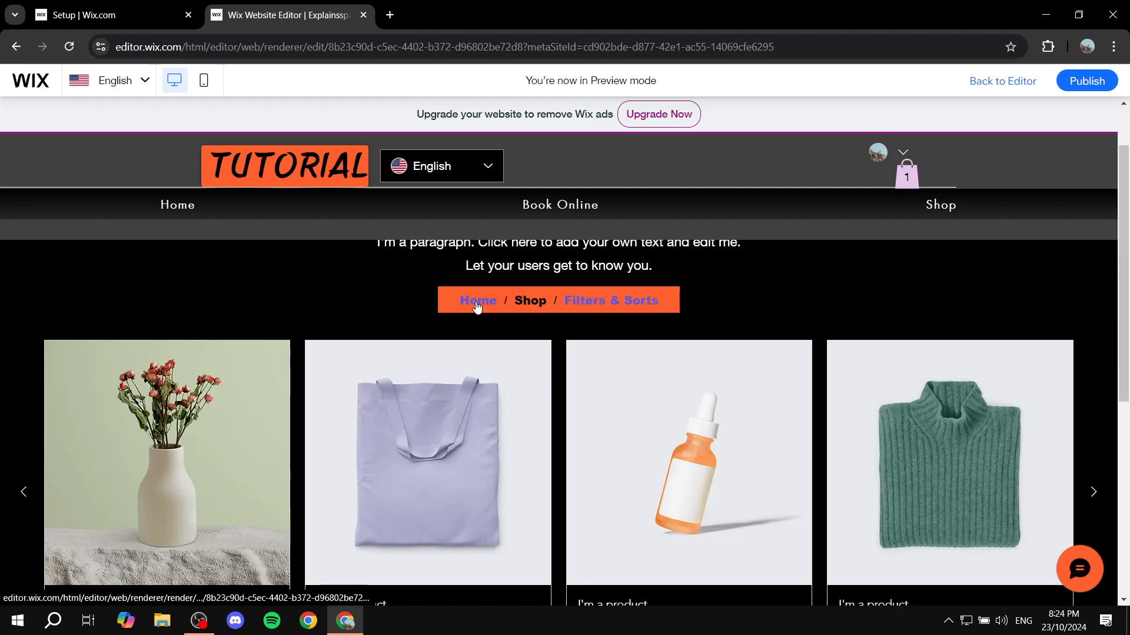
left_click(528, 301)
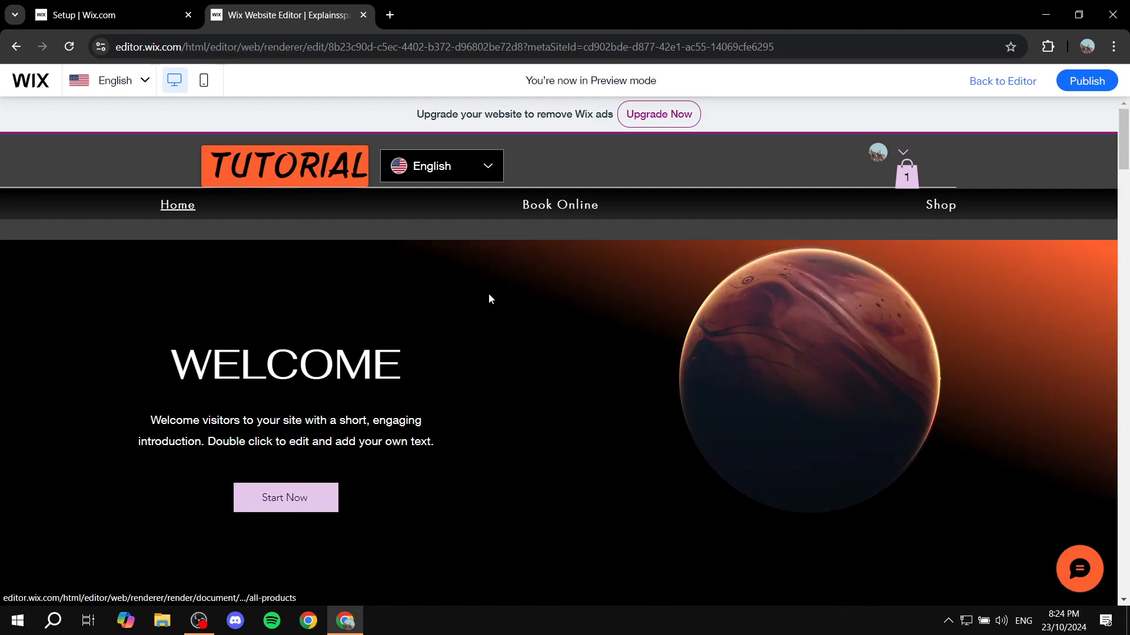